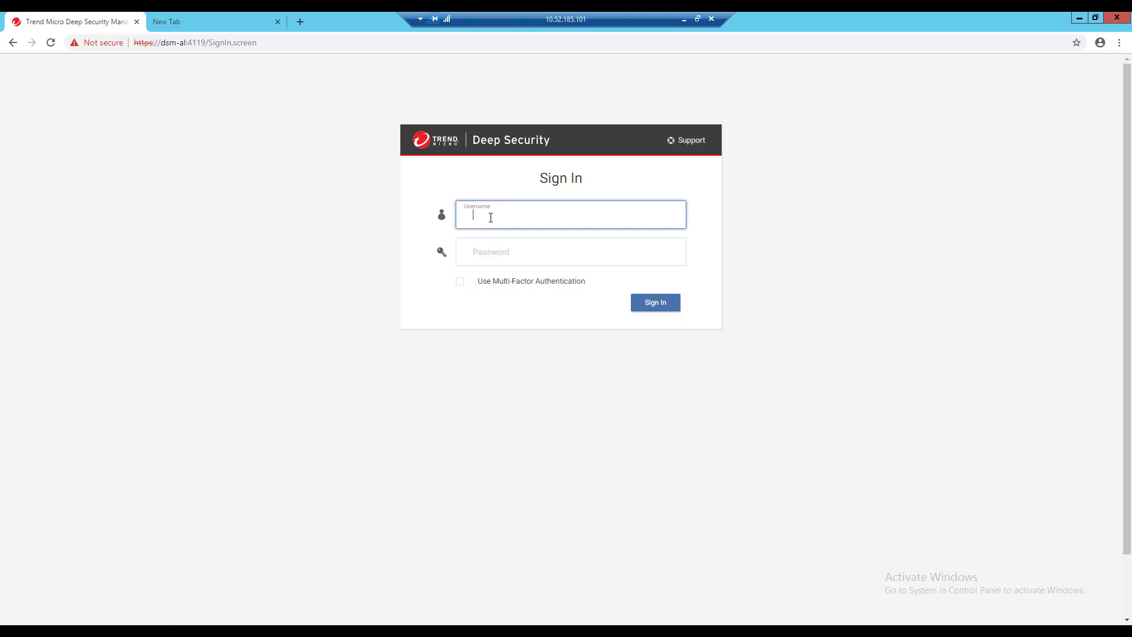
Sign in with the administrator username and begin renaming the Default dashboard
{"action": "type", "text": "masteradmin"}
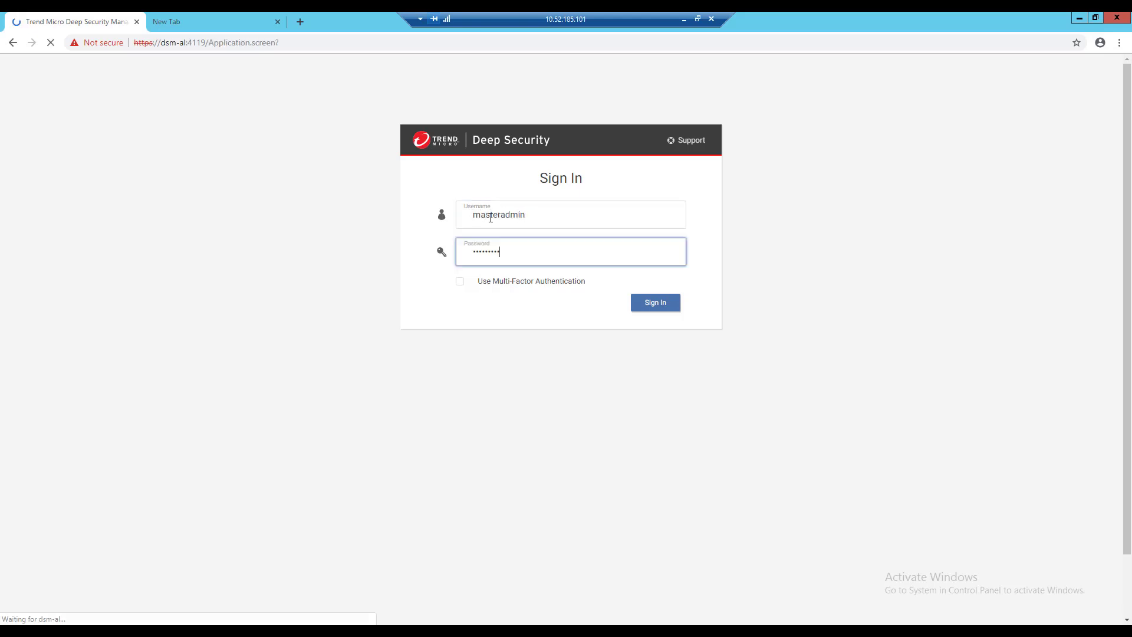
{"action": "key", "text": "Return"}
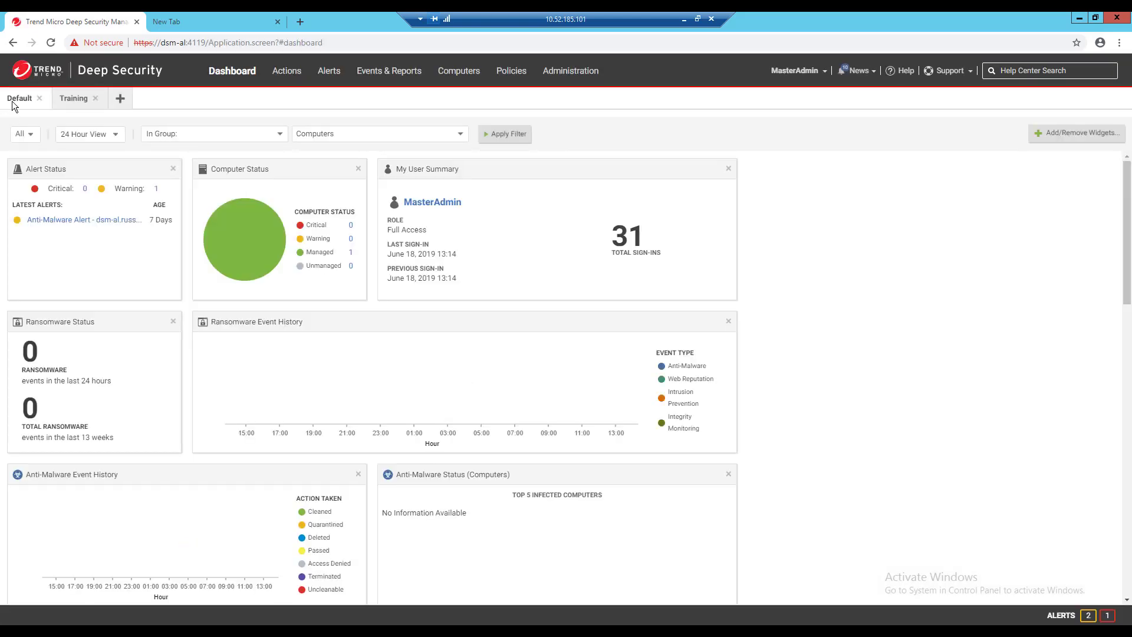
{"action": "double_click", "coordinate": [22, 102]}
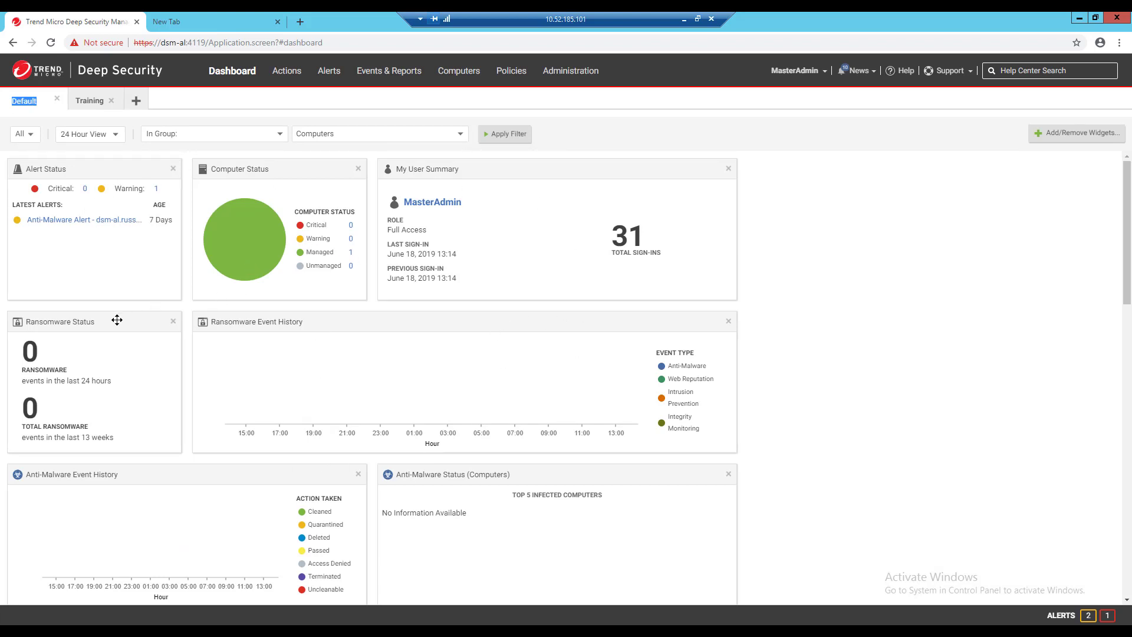
Move Ransomware Event History to the left column, then remove the Ransomware Status widget
{"action": "left_click_drag", "start_coordinate": [117, 320], "coordinate": [873, 192]}
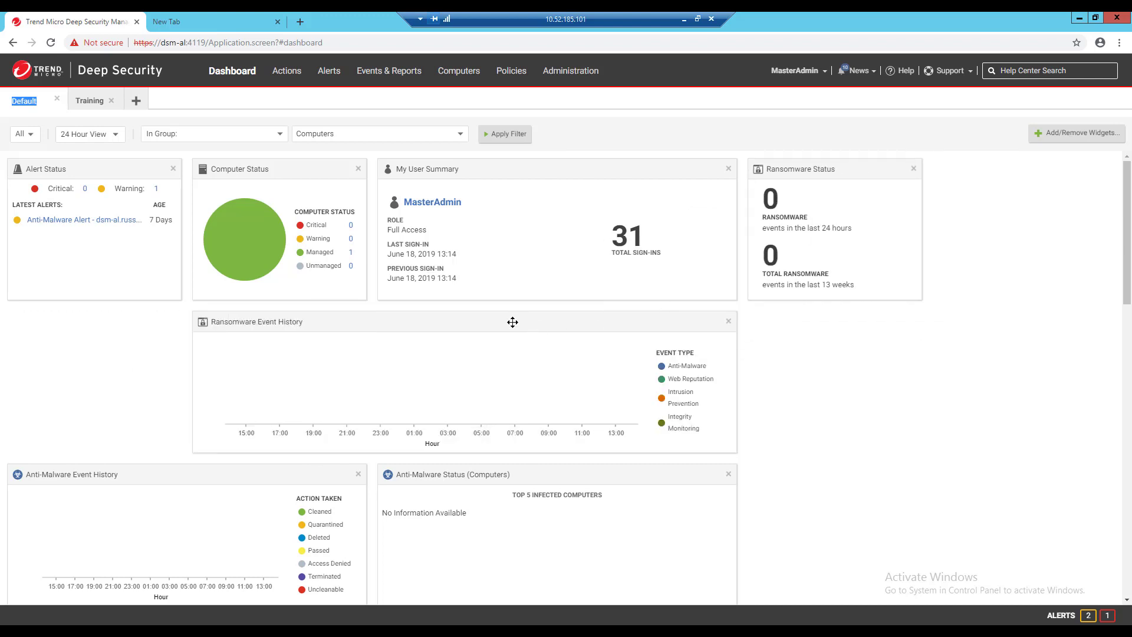
{"action": "left_click_drag", "start_coordinate": [509, 322], "coordinate": [372, 326]}
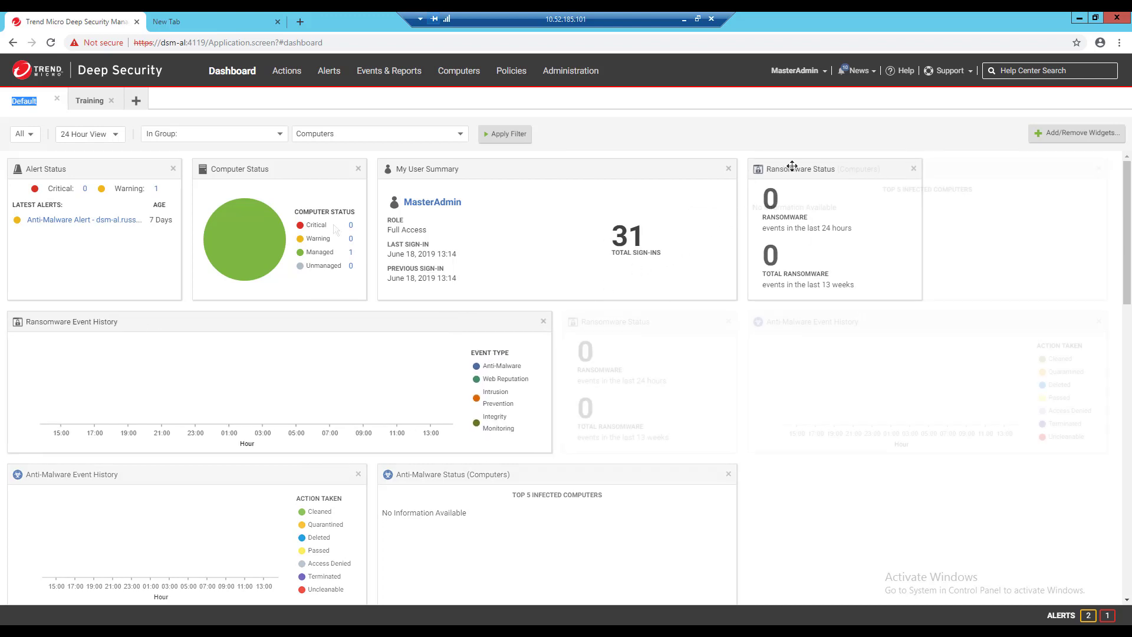
{"action": "left_click_drag", "start_coordinate": [792, 166], "coordinate": [706, 326]}
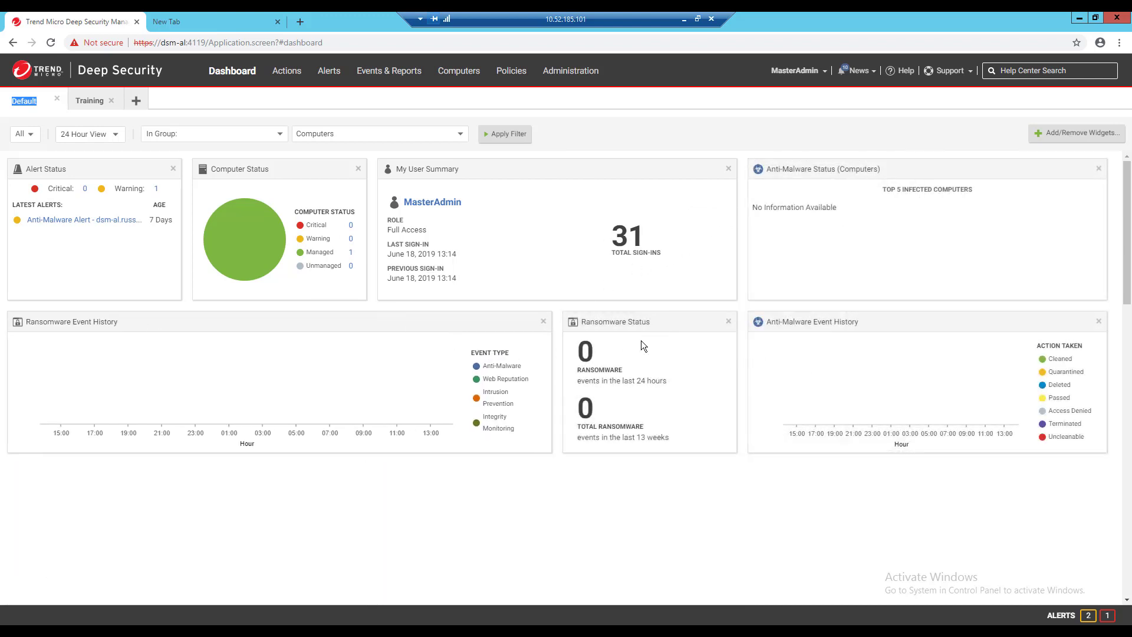
{"action": "left_click", "coordinate": [729, 323]}
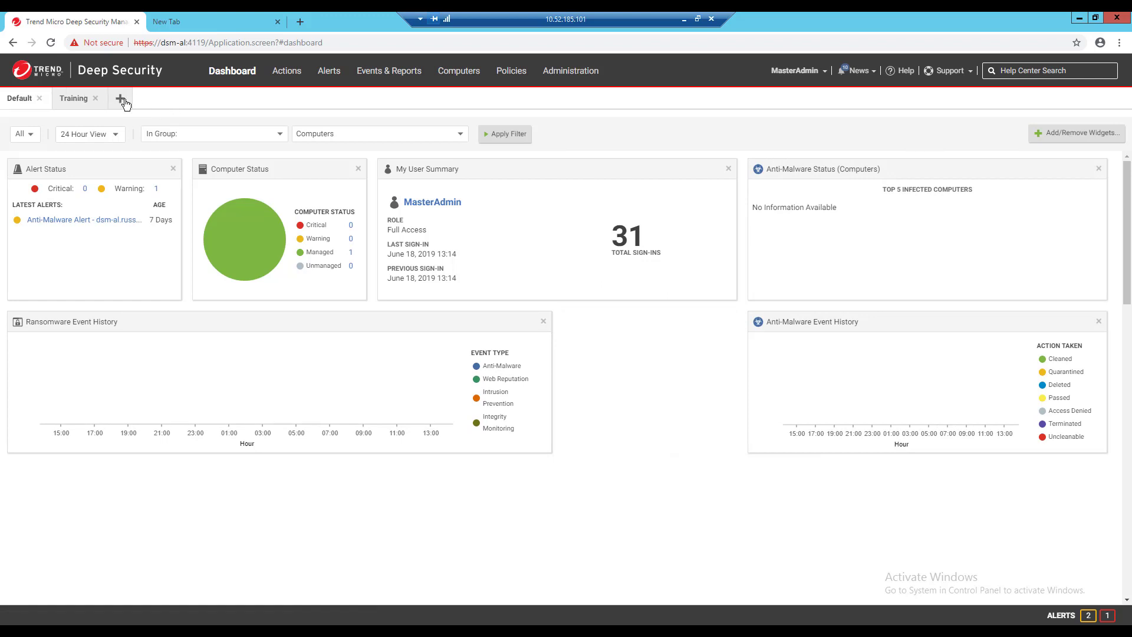
Add a new dashboard named 'Video'
{"action": "left_click", "coordinate": [121, 99]}
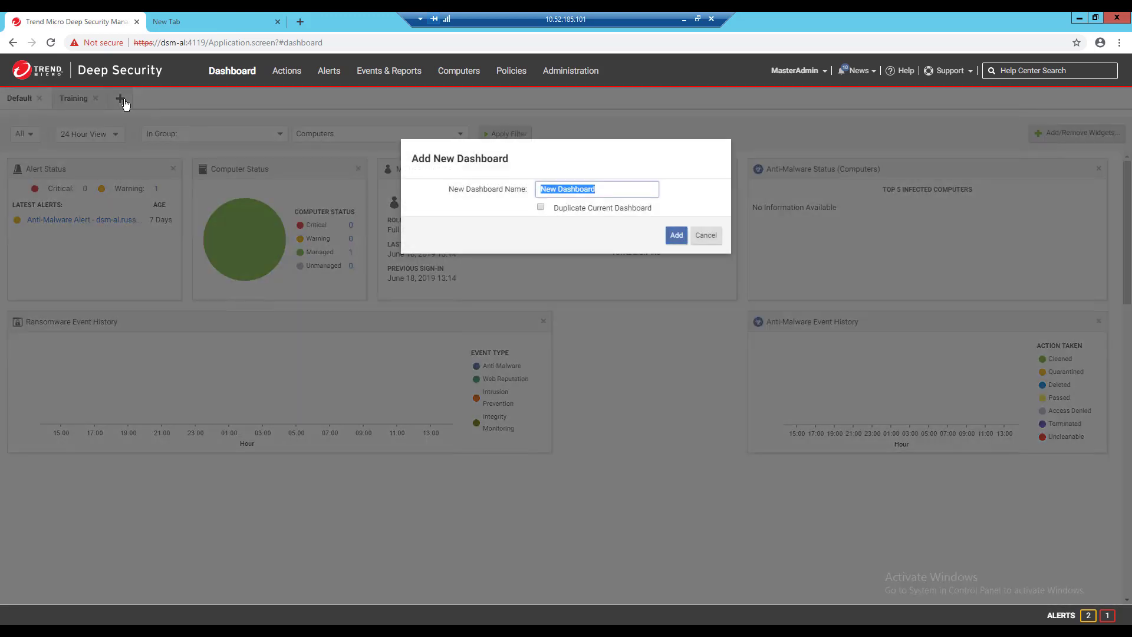
{"action": "type", "text": "Video"}
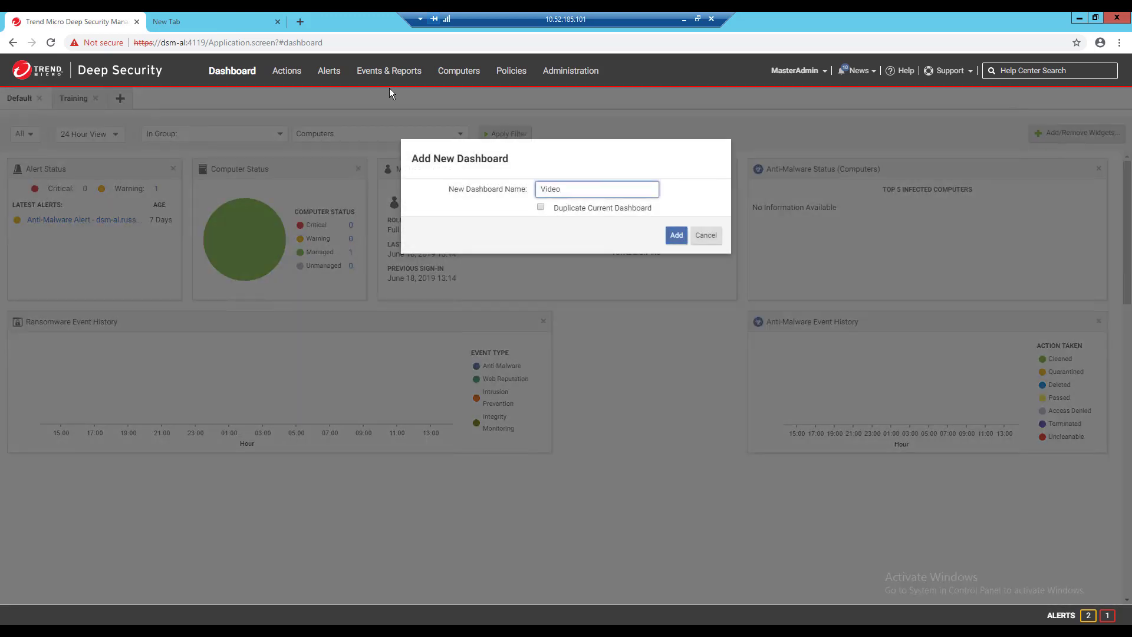
{"action": "left_click", "coordinate": [677, 237]}
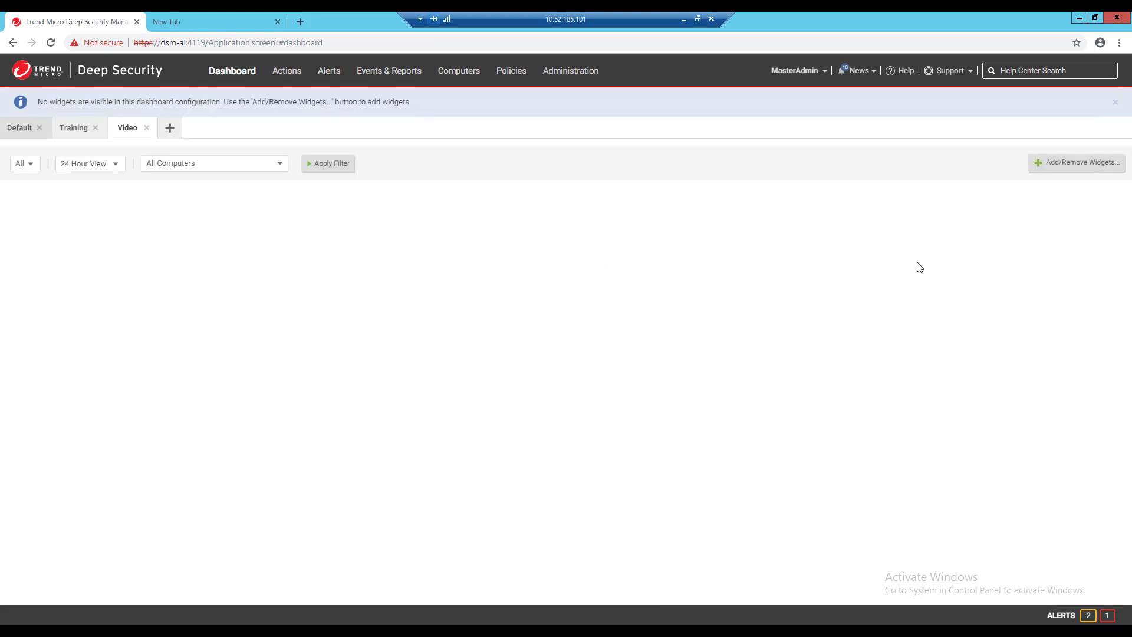
Add Activity Overview, My Sign-in History, System Event History and Ransomware Status widgets to Video
{"action": "left_click", "coordinate": [1060, 164]}
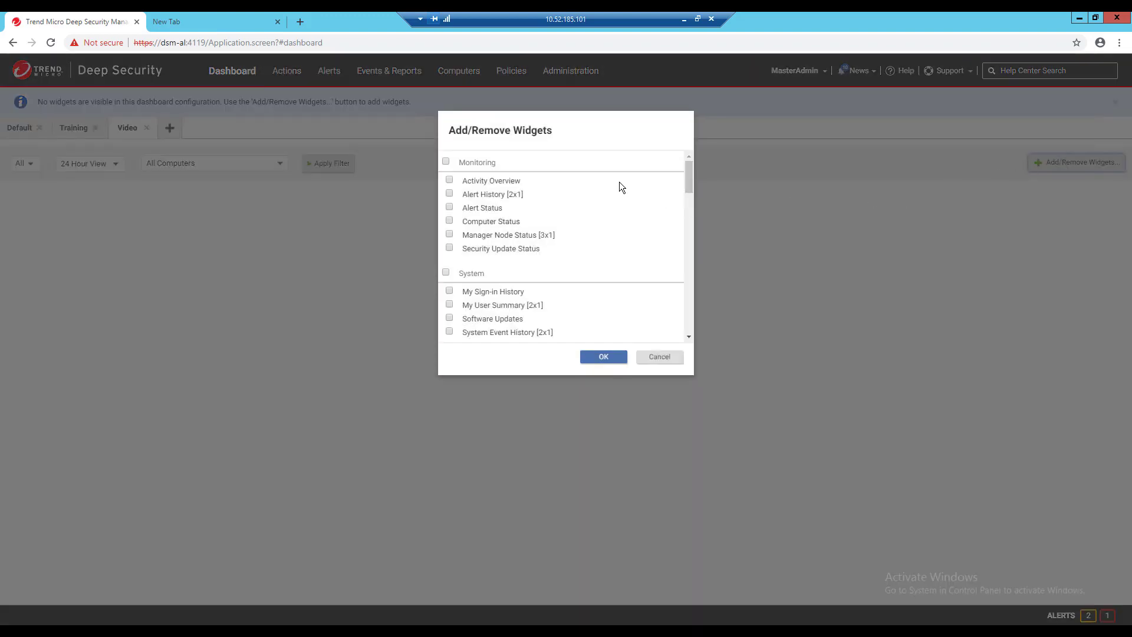
{"action": "scroll", "coordinate": [591, 174], "scroll_direction": "down", "scroll_amount": 5}
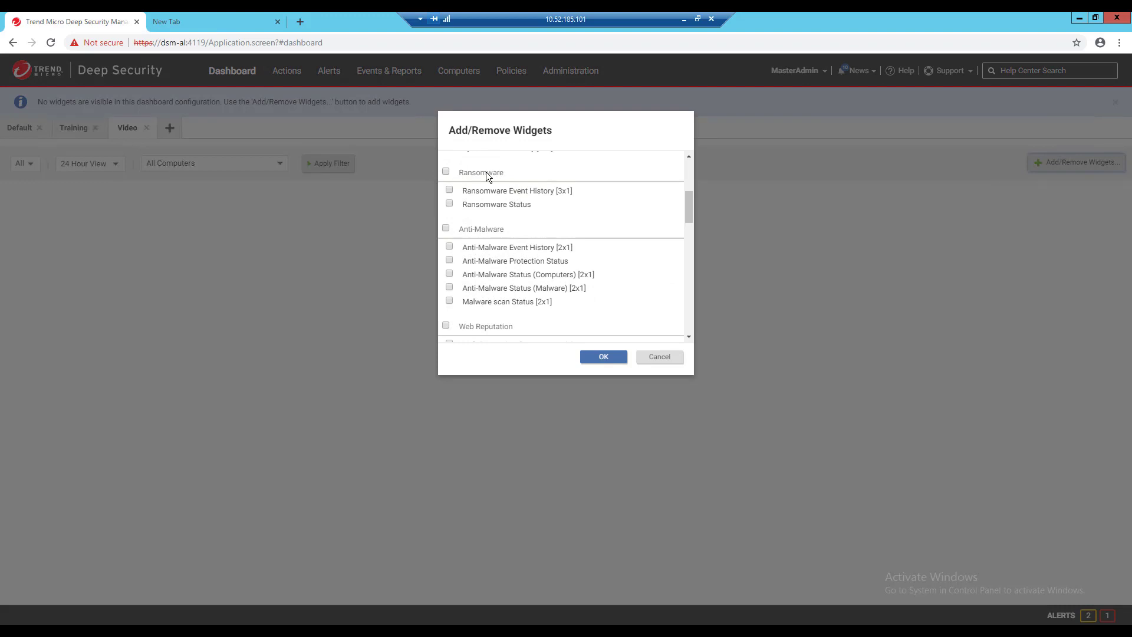
{"action": "left_click_drag", "start_coordinate": [689, 208], "coordinate": [675, 306]}
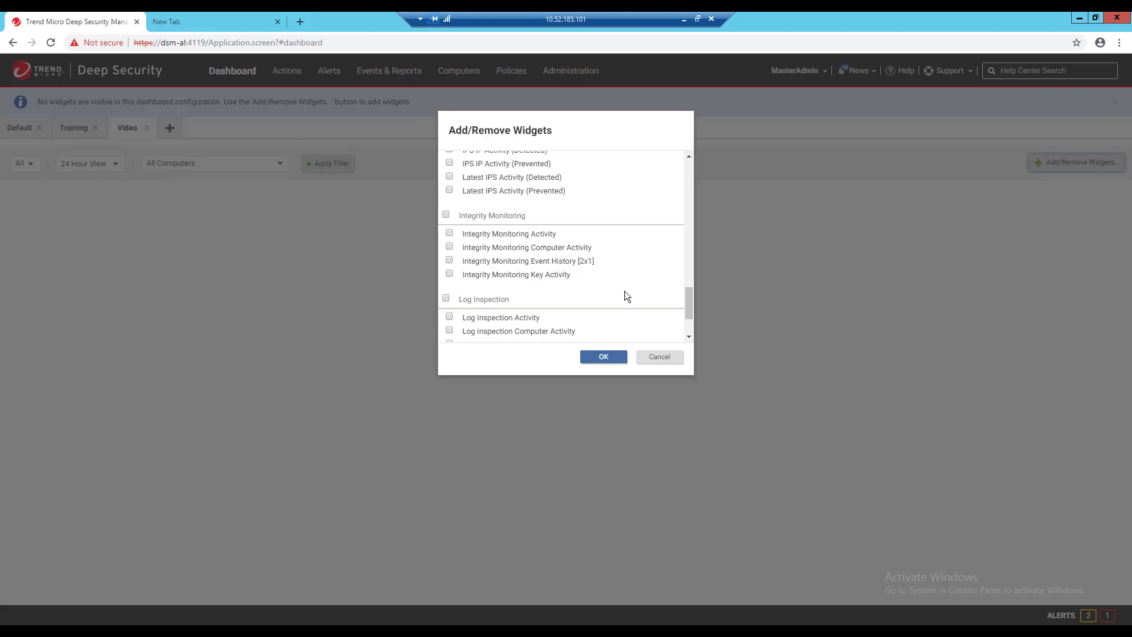
{"action": "left_click_drag", "start_coordinate": [690, 301], "coordinate": [684, 169]}
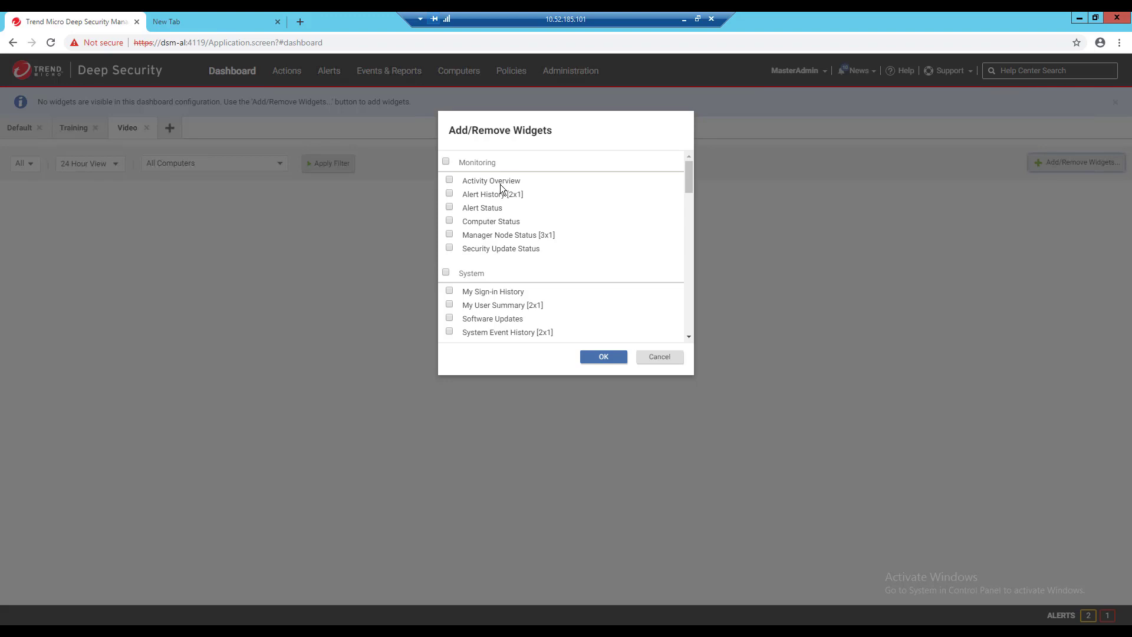
{"action": "left_click", "coordinate": [449, 180]}
{"action": "left_click", "coordinate": [449, 291]}
{"action": "left_click", "coordinate": [449, 332]}
{"action": "scroll", "coordinate": [530, 271], "scroll_direction": "down", "scroll_amount": 2}
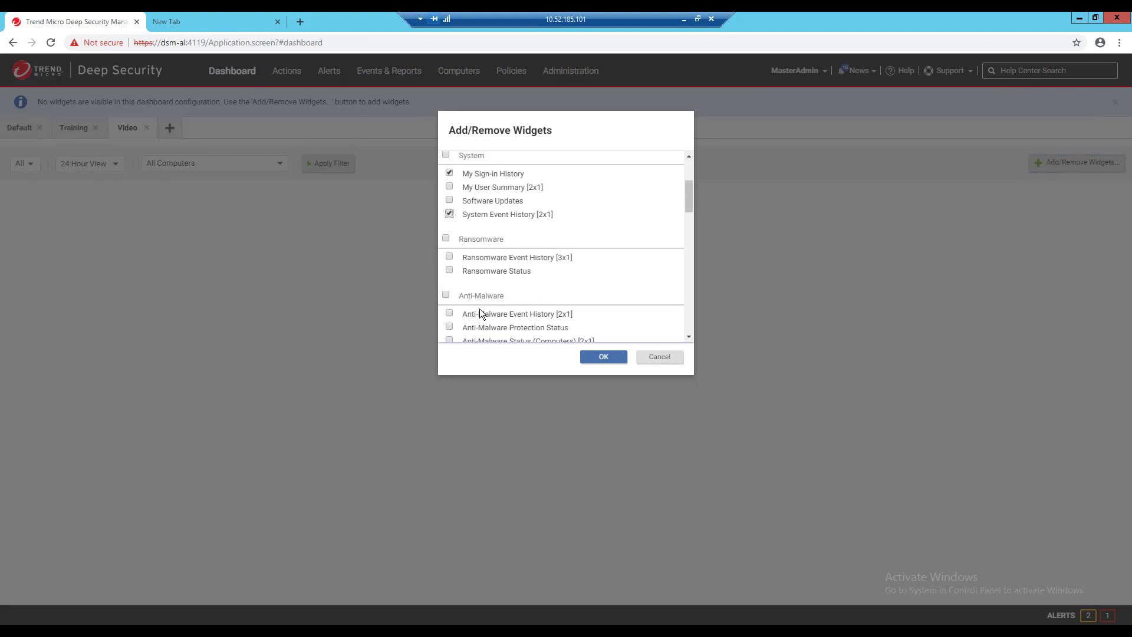
{"action": "left_click", "coordinate": [450, 272]}
{"action": "left_click", "coordinate": [607, 359]}
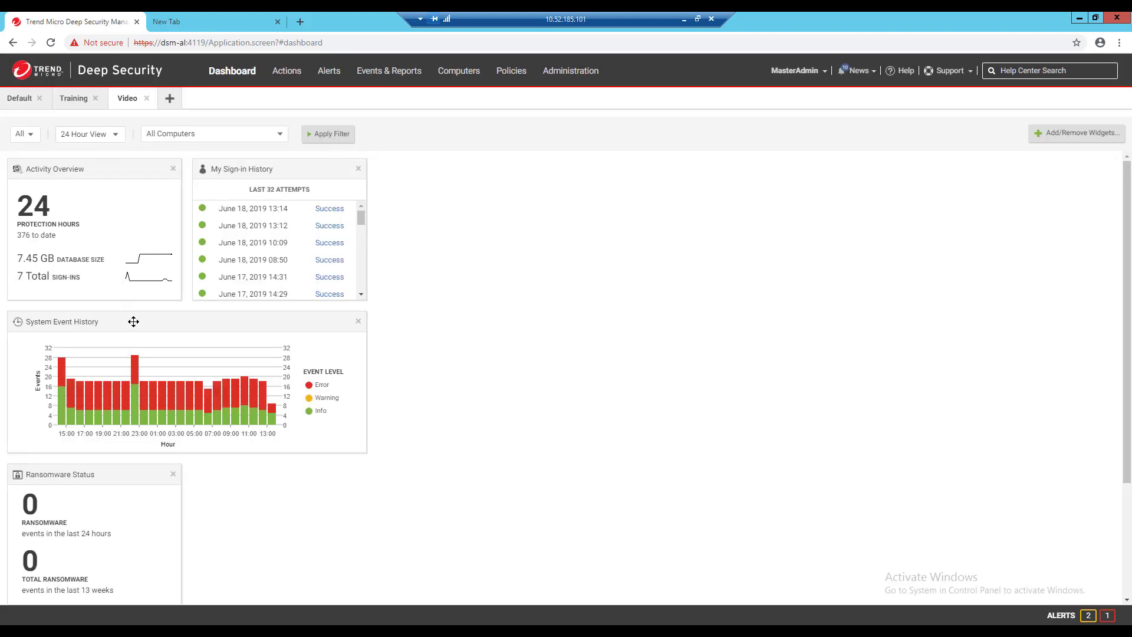
Move System Event History into the top row and remove the Ransomware Status widget
{"action": "left_click_drag", "start_coordinate": [152, 321], "coordinate": [479, 187]}
{"action": "left_click_drag", "start_coordinate": [87, 475], "coordinate": [91, 330]}
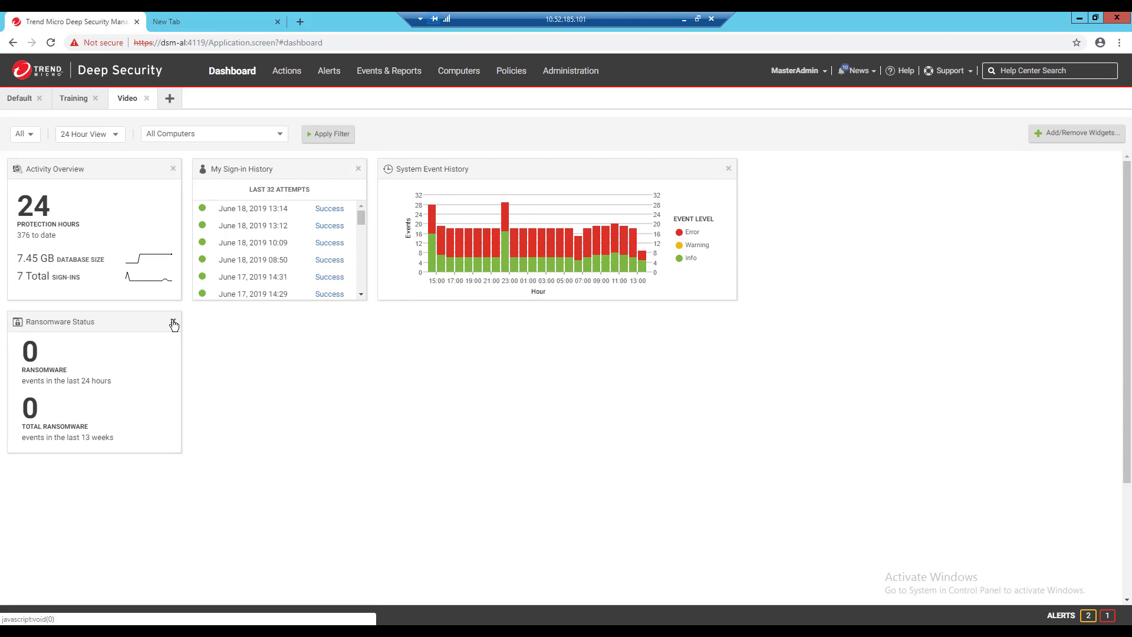
{"action": "left_click", "coordinate": [173, 323]}
Remove My Sign-in History from the Video dashboard's widget selection
{"action": "left_click", "coordinate": [1053, 135]}
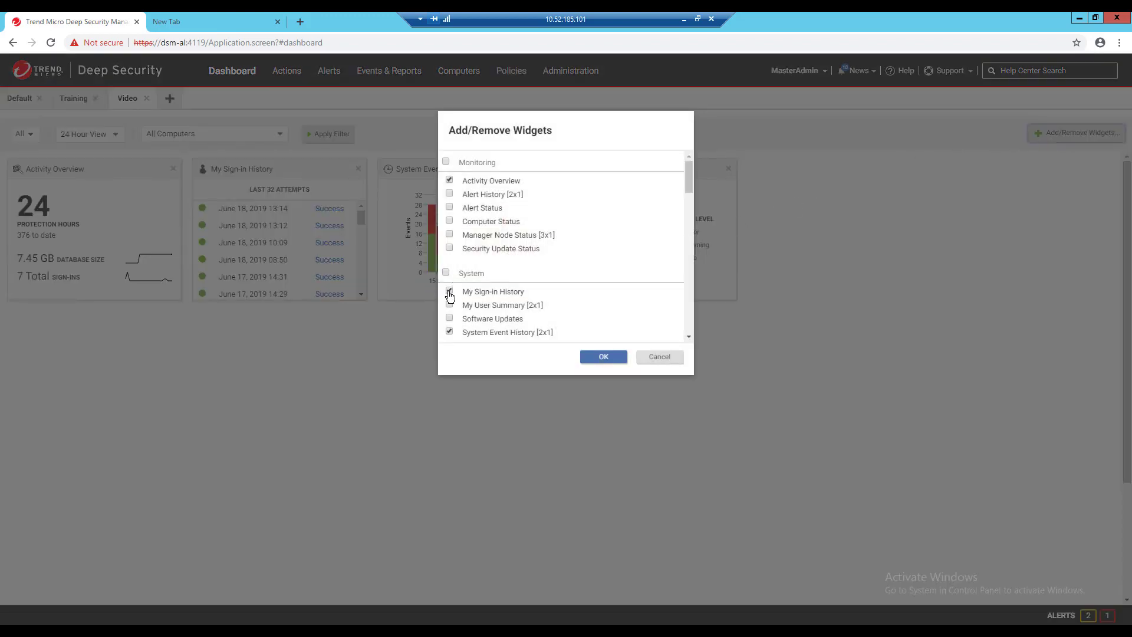
{"action": "left_click", "coordinate": [449, 292]}
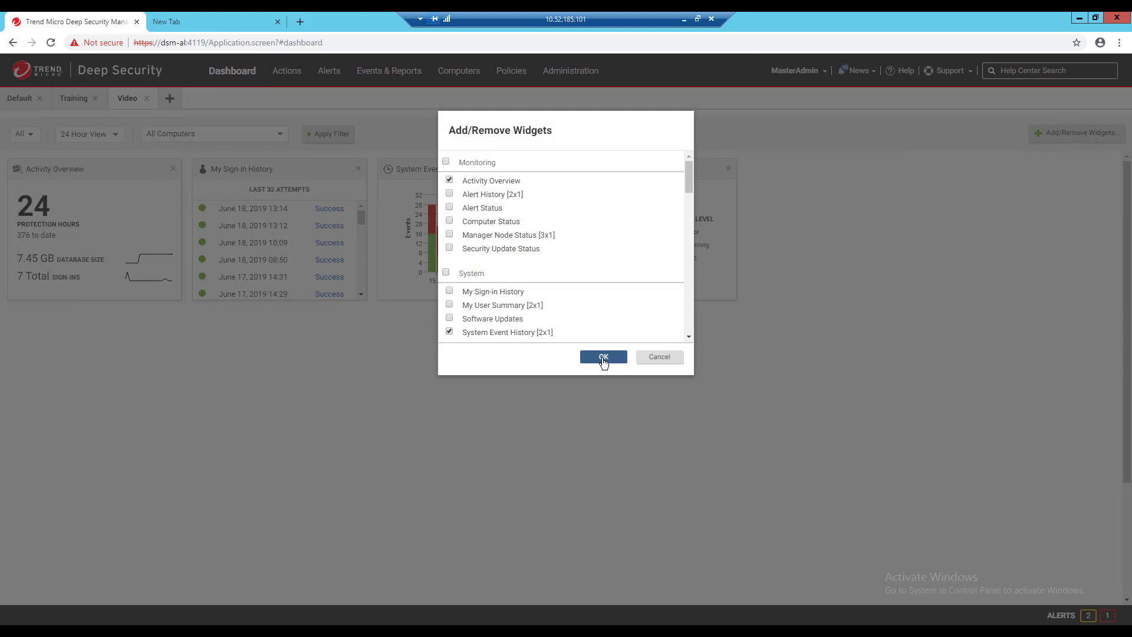
{"action": "left_click", "coordinate": [604, 358]}
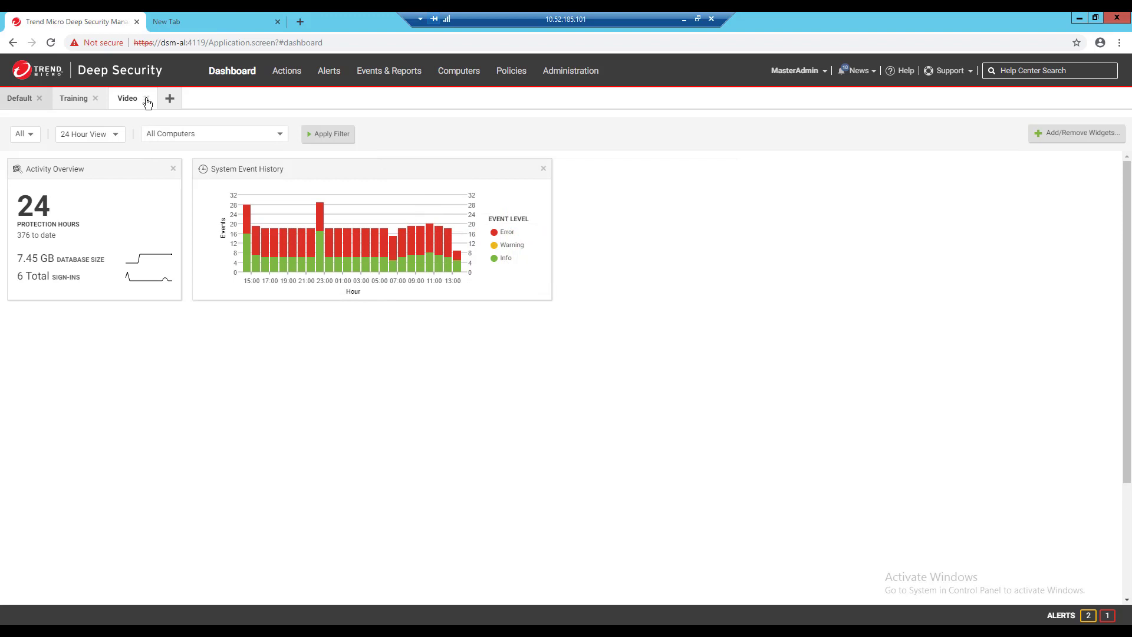
Delete the Video dashboard and confirm the deletion
{"action": "left_click", "coordinate": [69, 101]}
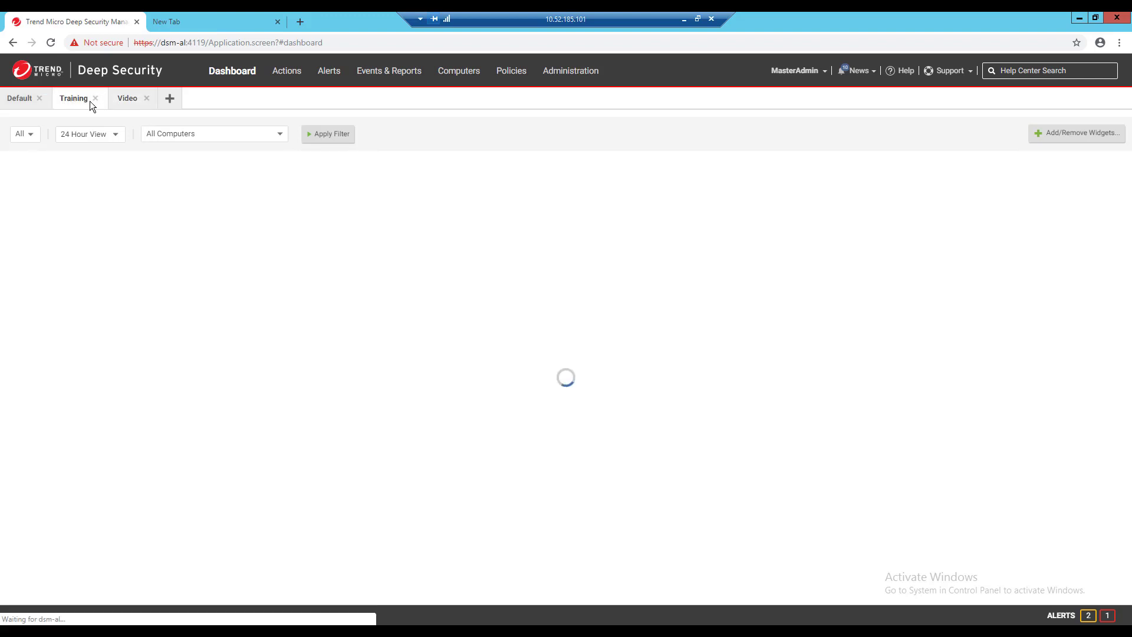
{"action": "left_click", "coordinate": [121, 104]}
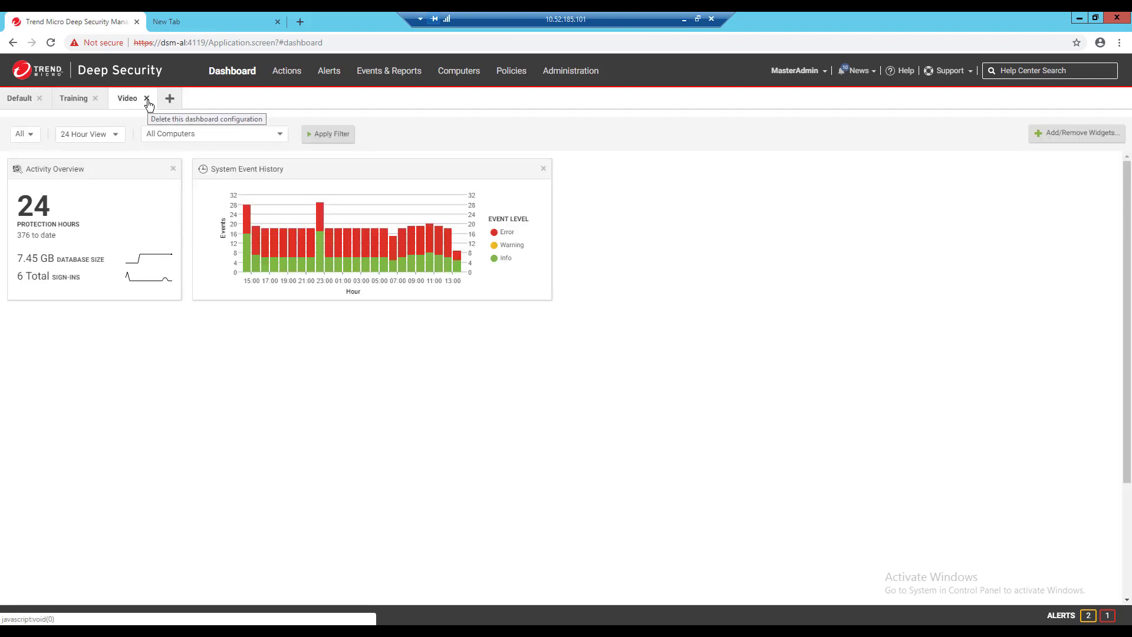
{"action": "left_click", "coordinate": [147, 100]}
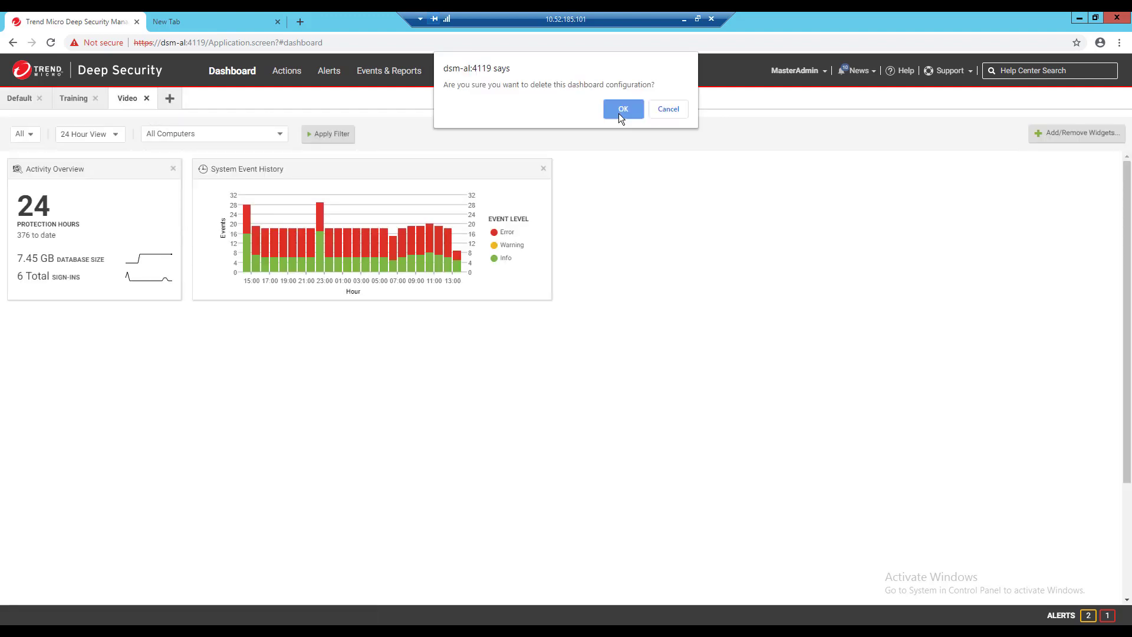
{"action": "left_click", "coordinate": [619, 112]}
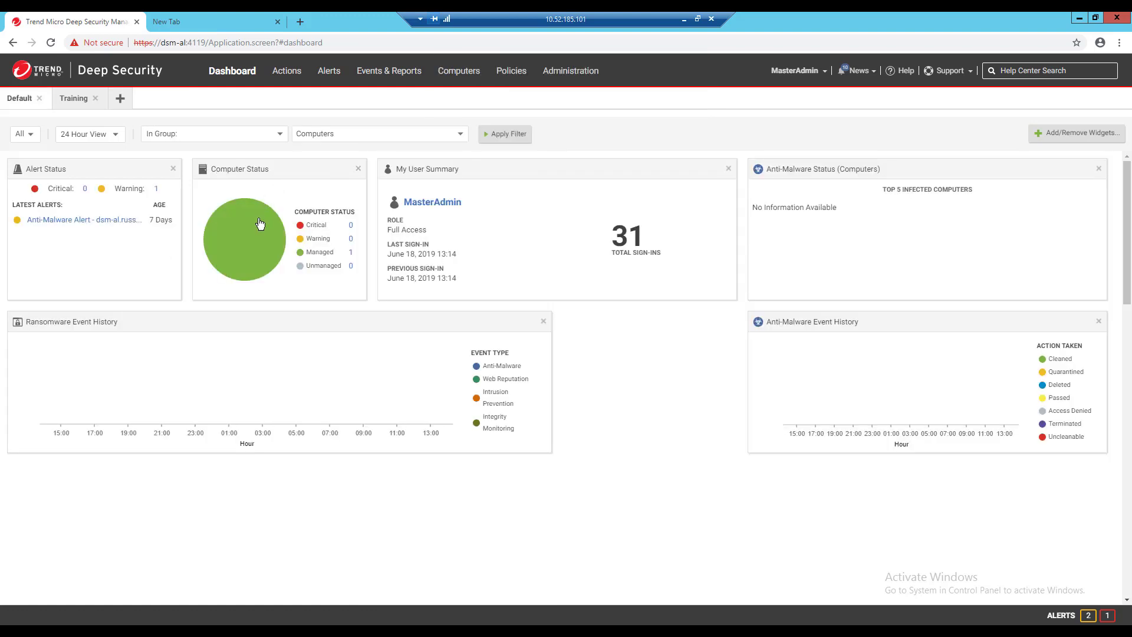
Sign out from the account menu, then sign back in with a username and password
{"action": "left_click", "coordinate": [784, 72]}
{"action": "left_click", "coordinate": [769, 120]}
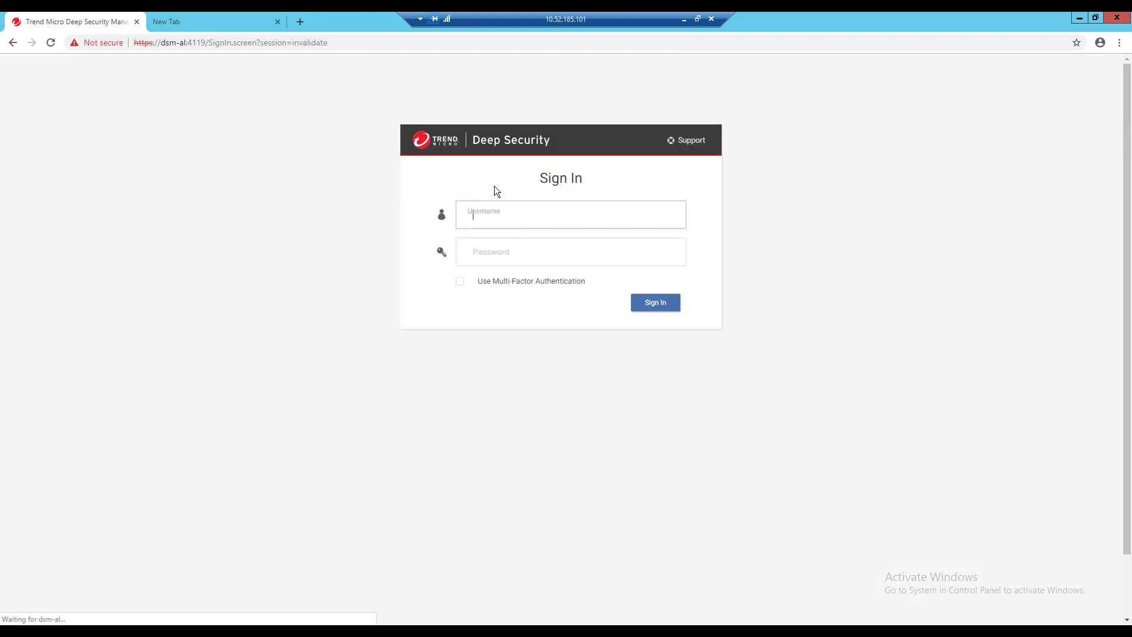
{"action": "type", "text": "training"}
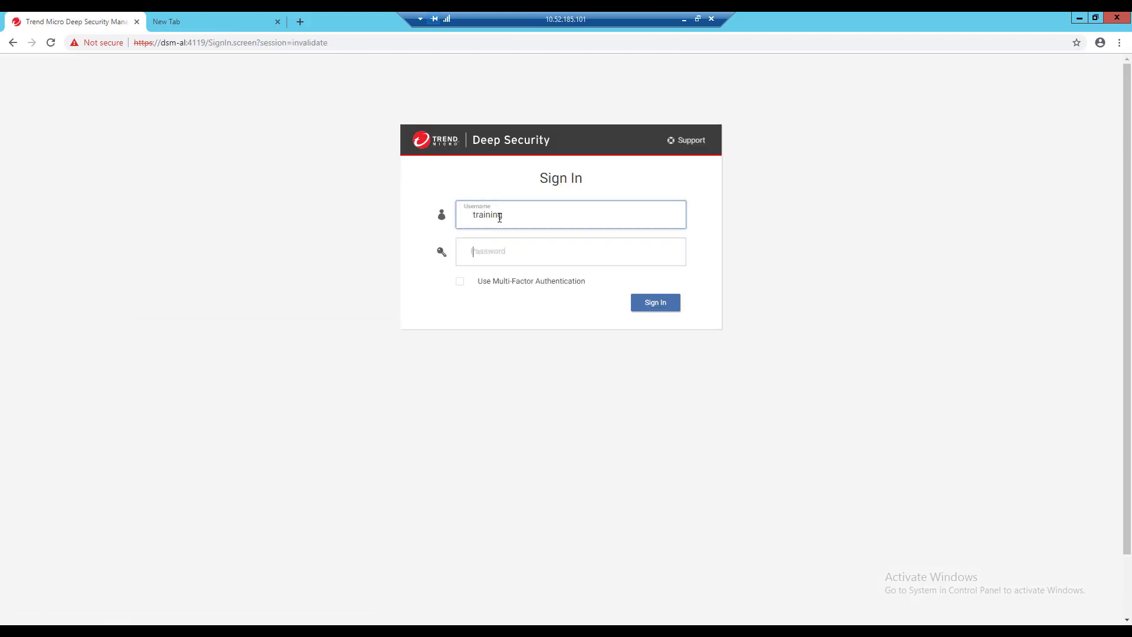
{"action": "key", "text": "Tab"}
{"action": "type", "text": "**********"}
{"action": "key", "text": "Return"}
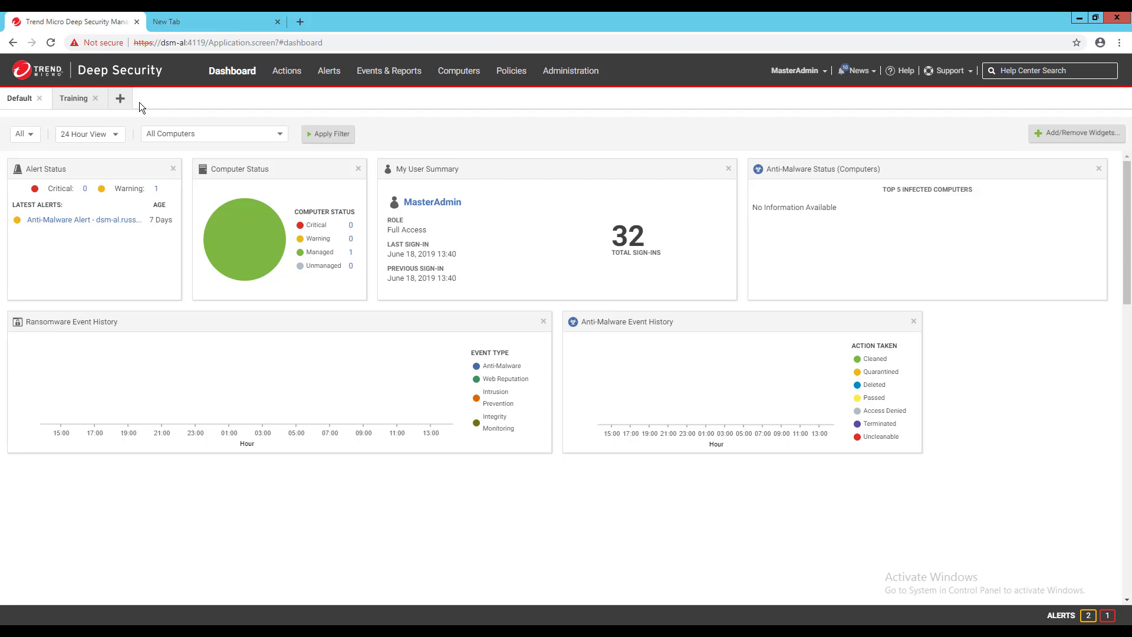
Filter the dashboard to the Test tag and switch to 7 Day View
{"action": "left_click", "coordinate": [30, 135]}
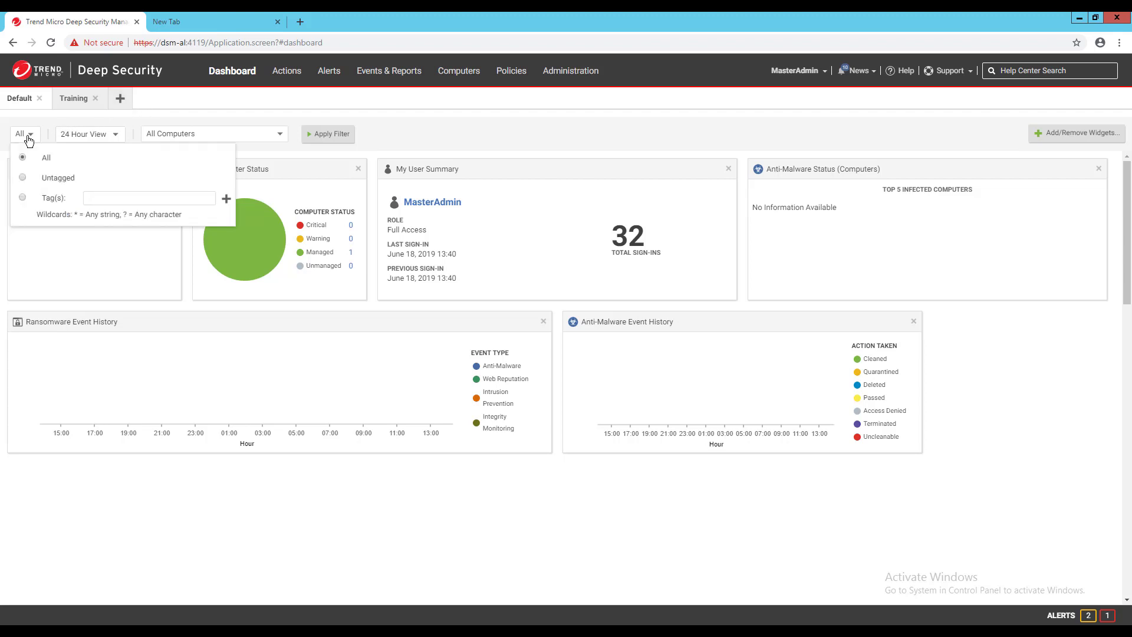
{"action": "left_click", "coordinate": [52, 199]}
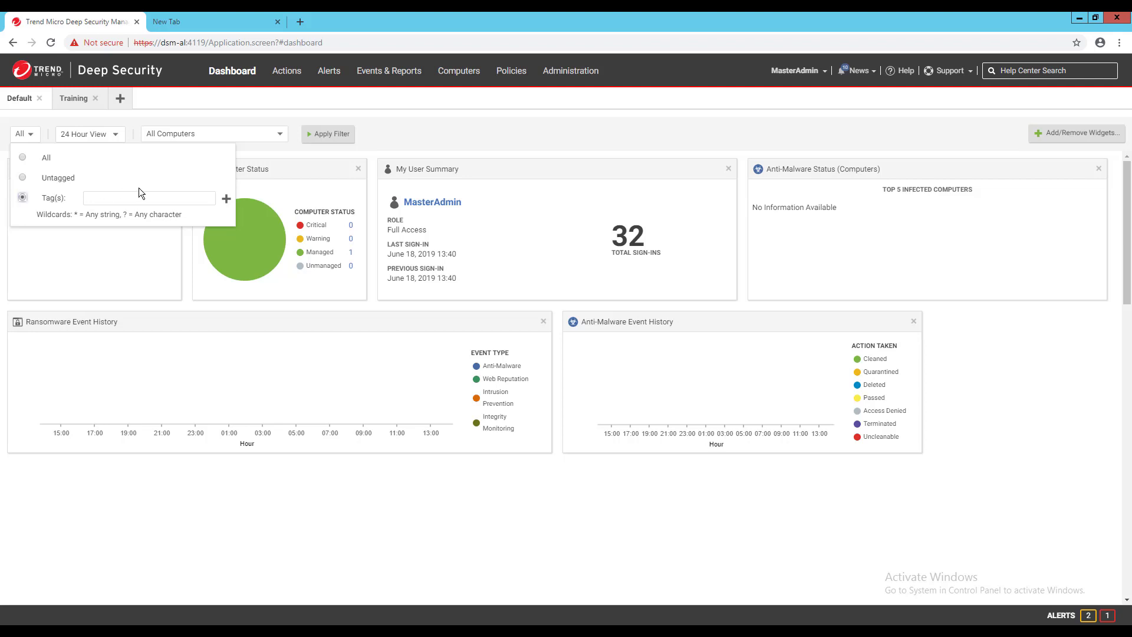
{"action": "left_click", "coordinate": [216, 197]}
{"action": "left_click", "coordinate": [118, 239]}
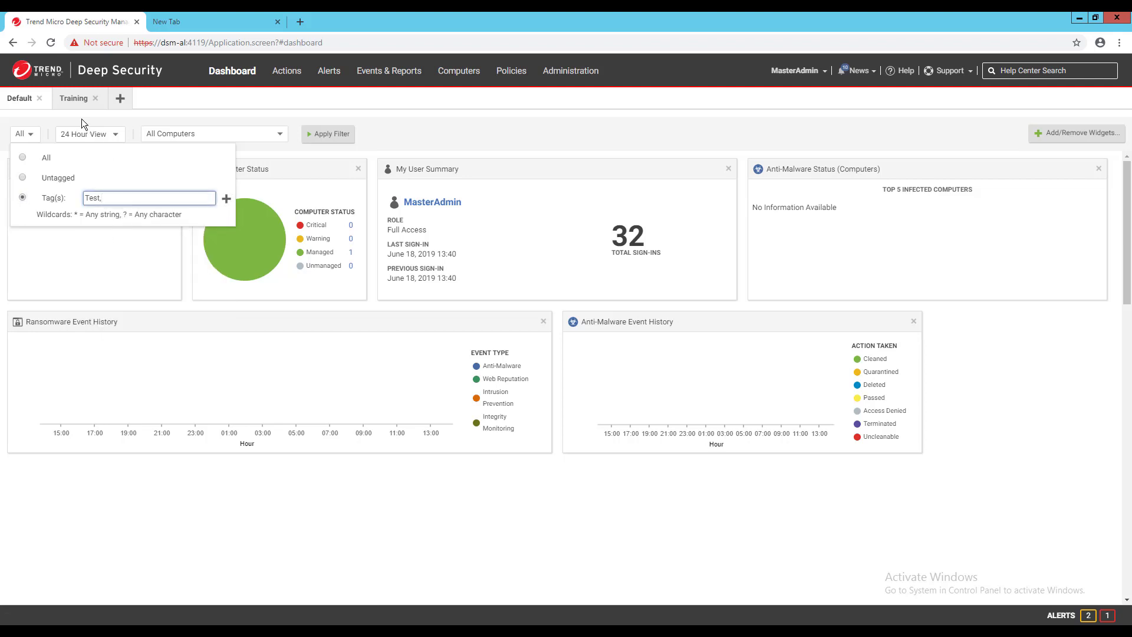
{"action": "left_click", "coordinate": [79, 136]}
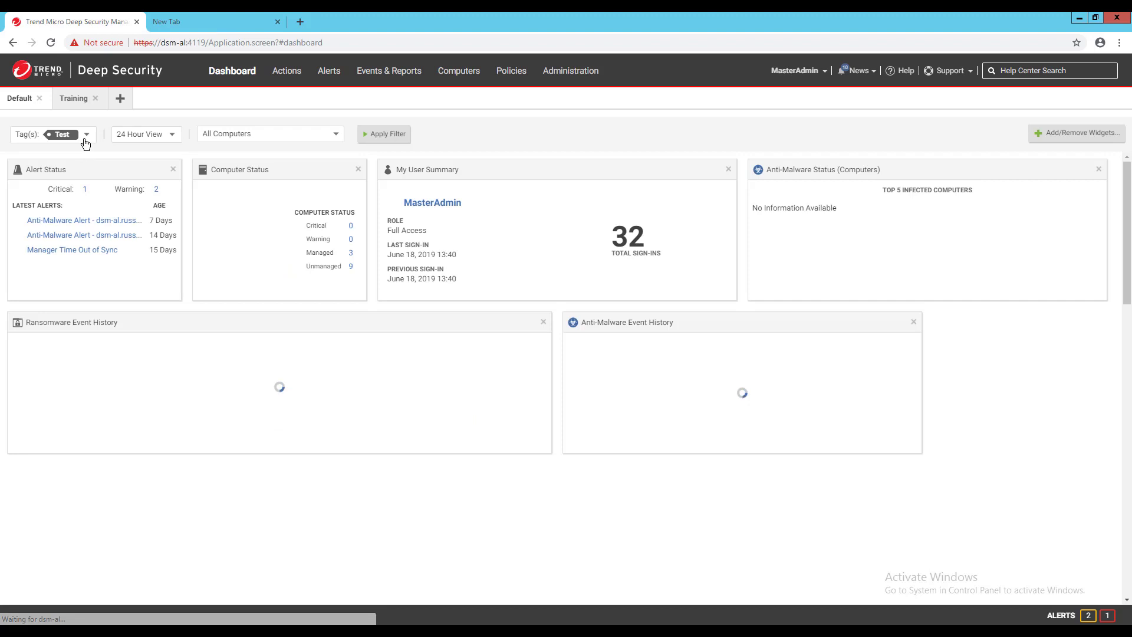
{"action": "left_click", "coordinate": [152, 137]}
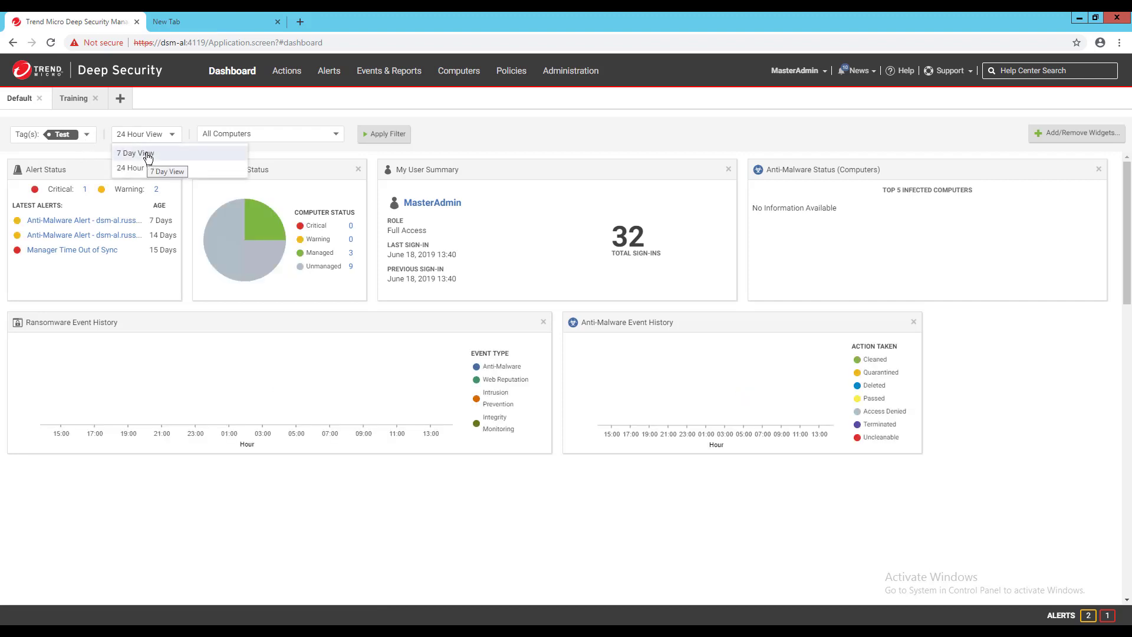
{"action": "left_click", "coordinate": [148, 154]}
Limit computers to group vCenter > Virtual Machines > Train and apply the filters
{"action": "left_click", "coordinate": [228, 135]}
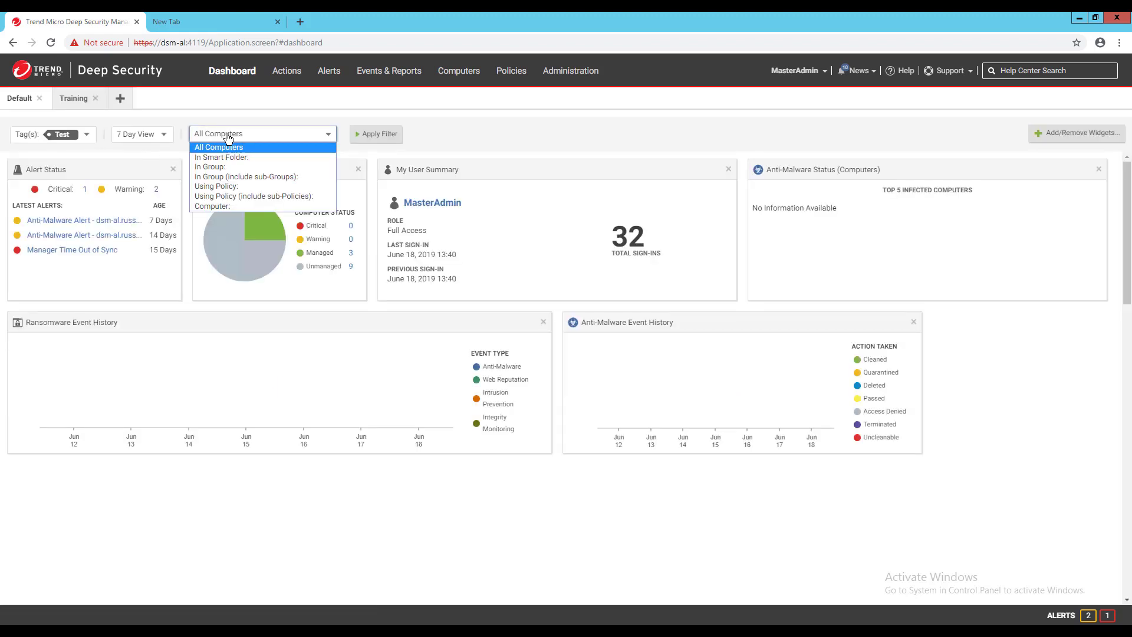
{"action": "left_click", "coordinate": [222, 168]}
{"action": "left_click", "coordinate": [392, 135]}
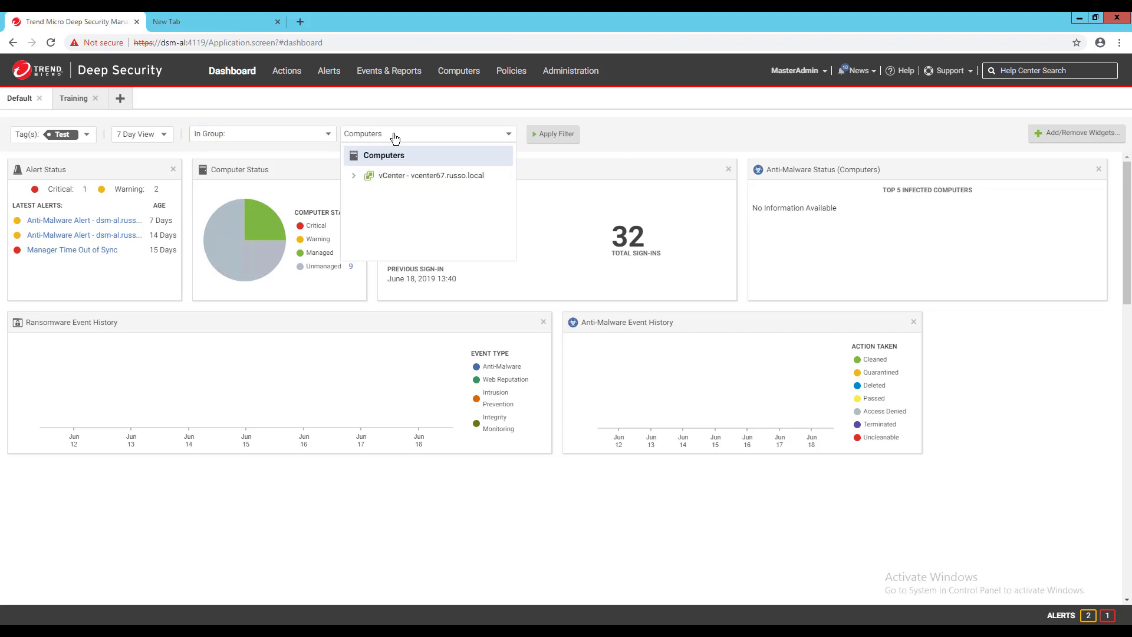
{"action": "left_click", "coordinate": [354, 176]}
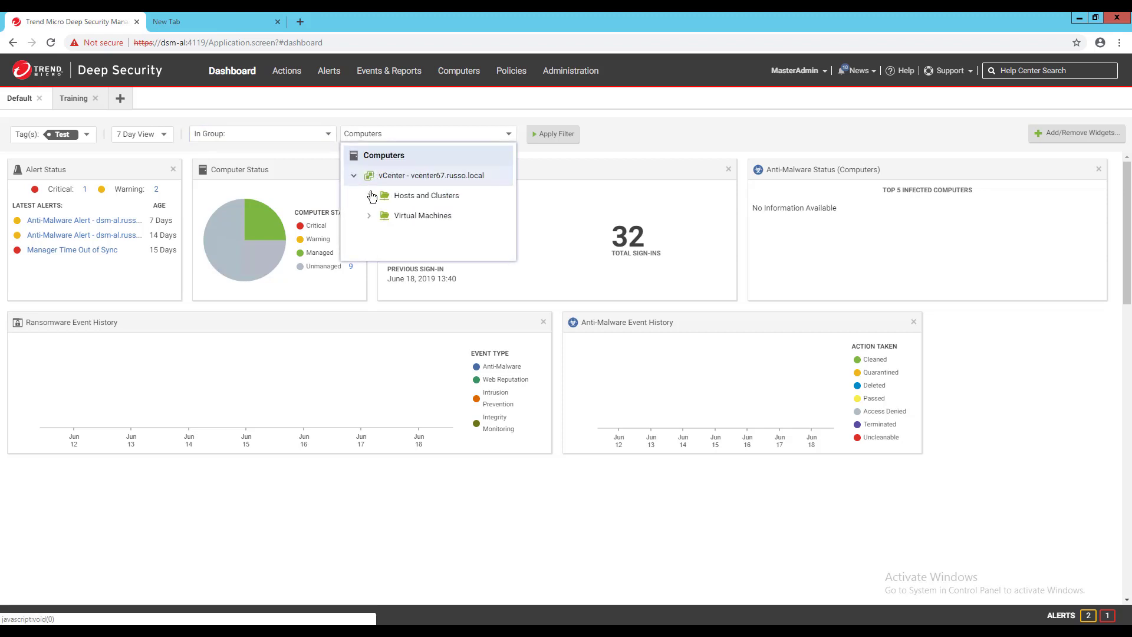
{"action": "left_click", "coordinate": [369, 216]}
{"action": "left_click", "coordinate": [416, 236]}
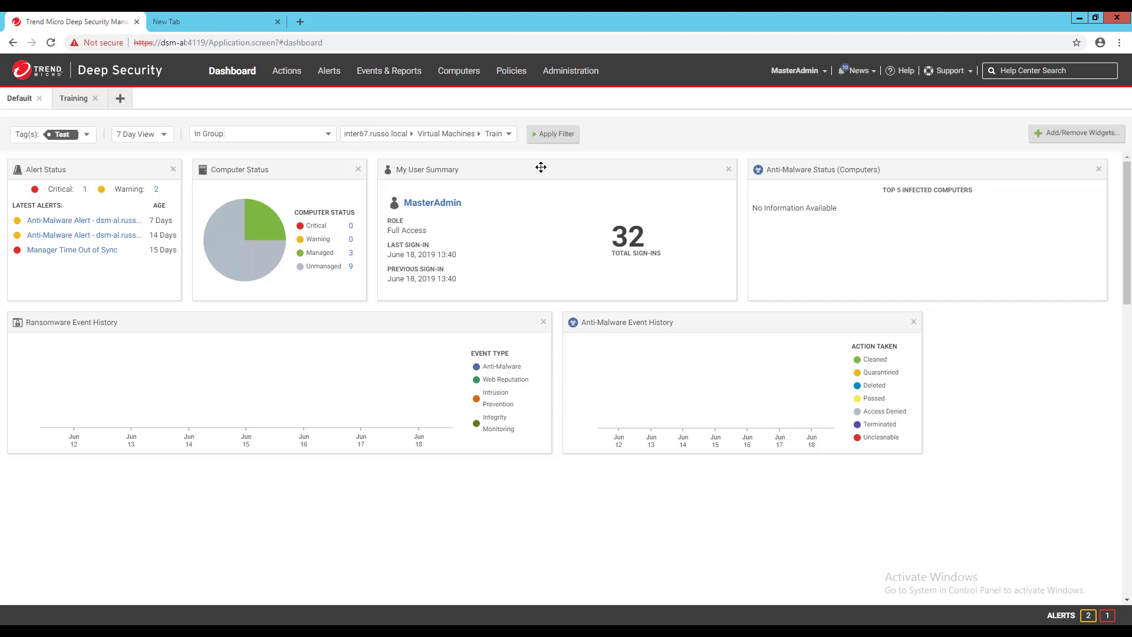
{"action": "left_click", "coordinate": [552, 135]}
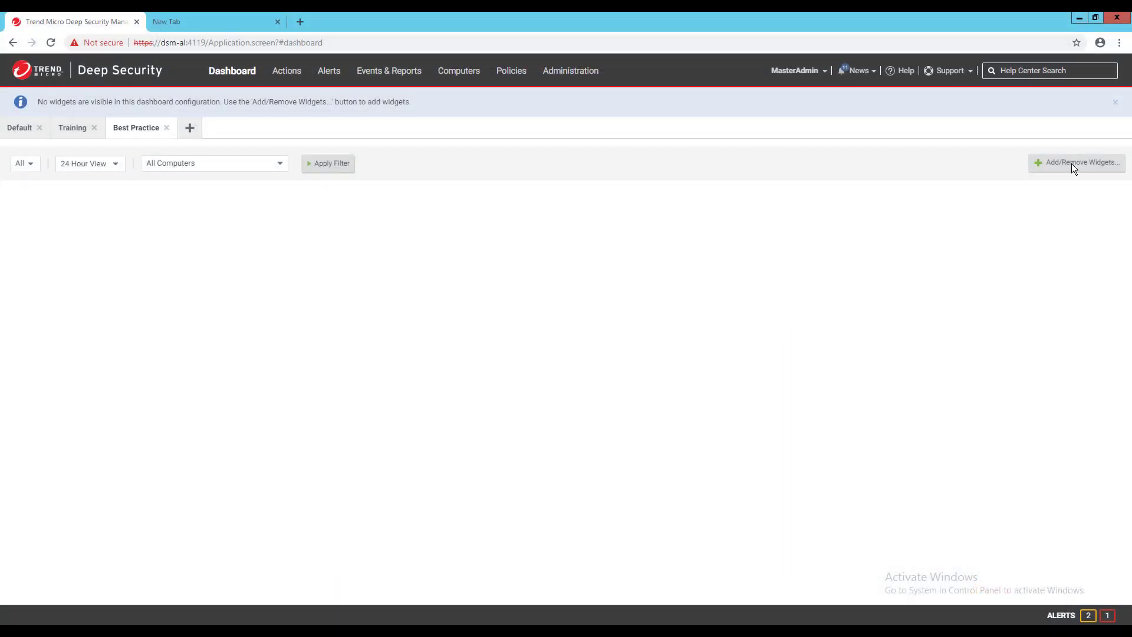
Tick Alert Status, Computer Status, My Sign-in History and Security Update Status widgets for Best Practice
{"action": "left_click", "coordinate": [1071, 164]}
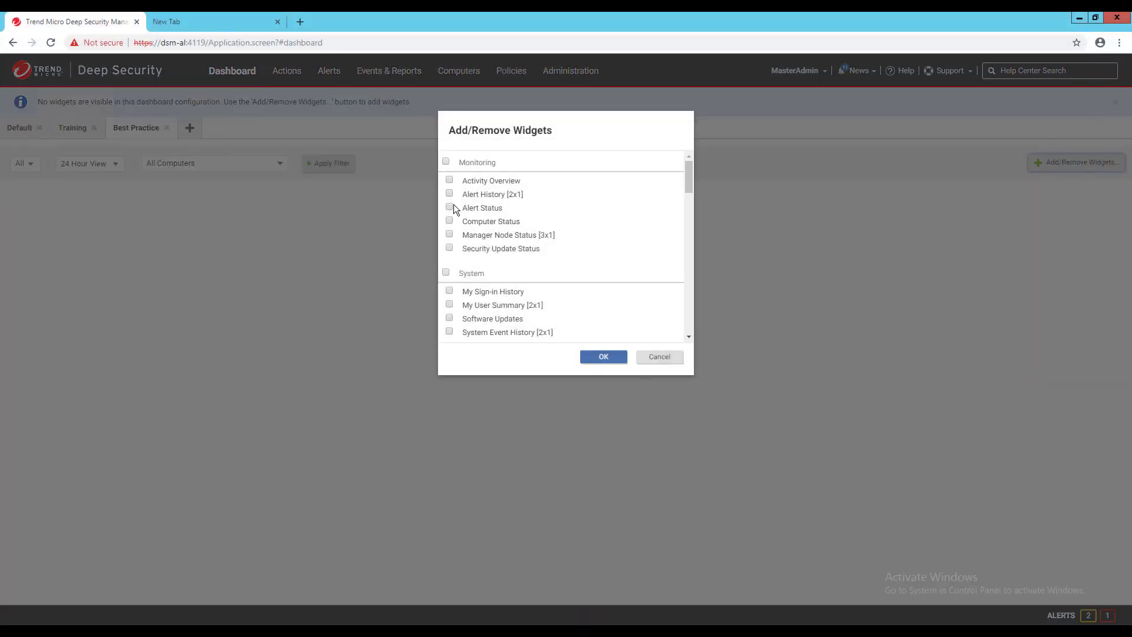
{"action": "left_click", "coordinate": [450, 208]}
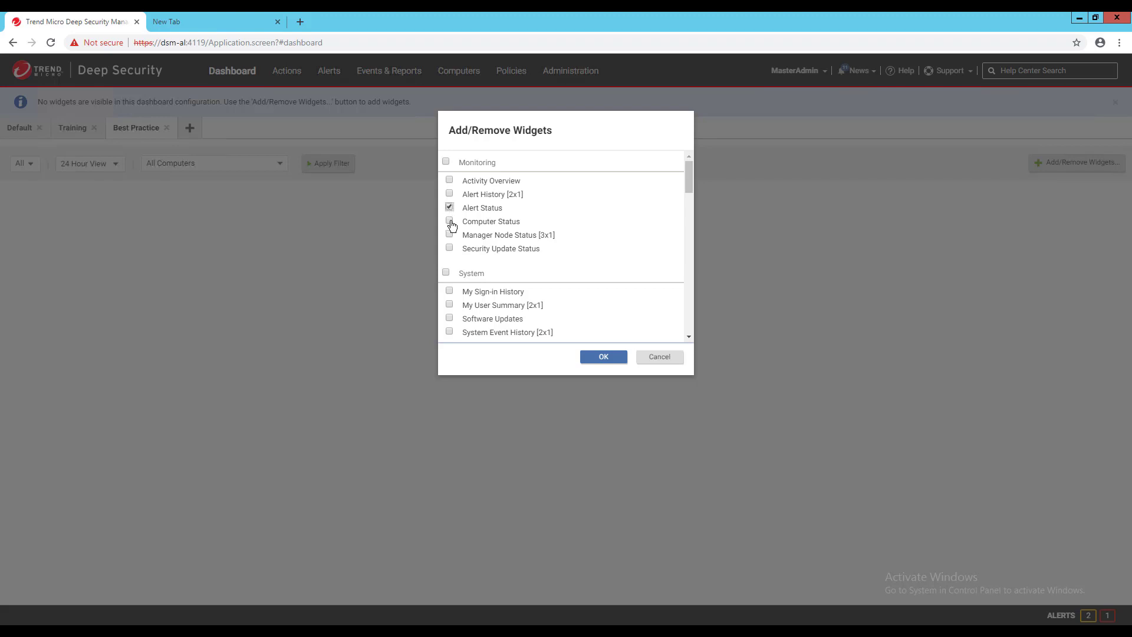
{"action": "left_click", "coordinate": [450, 222]}
{"action": "left_click", "coordinate": [450, 292]}
{"action": "scroll", "coordinate": [543, 283], "scroll_direction": "down", "scroll_amount": 1}
{"action": "left_click", "coordinate": [537, 190]}
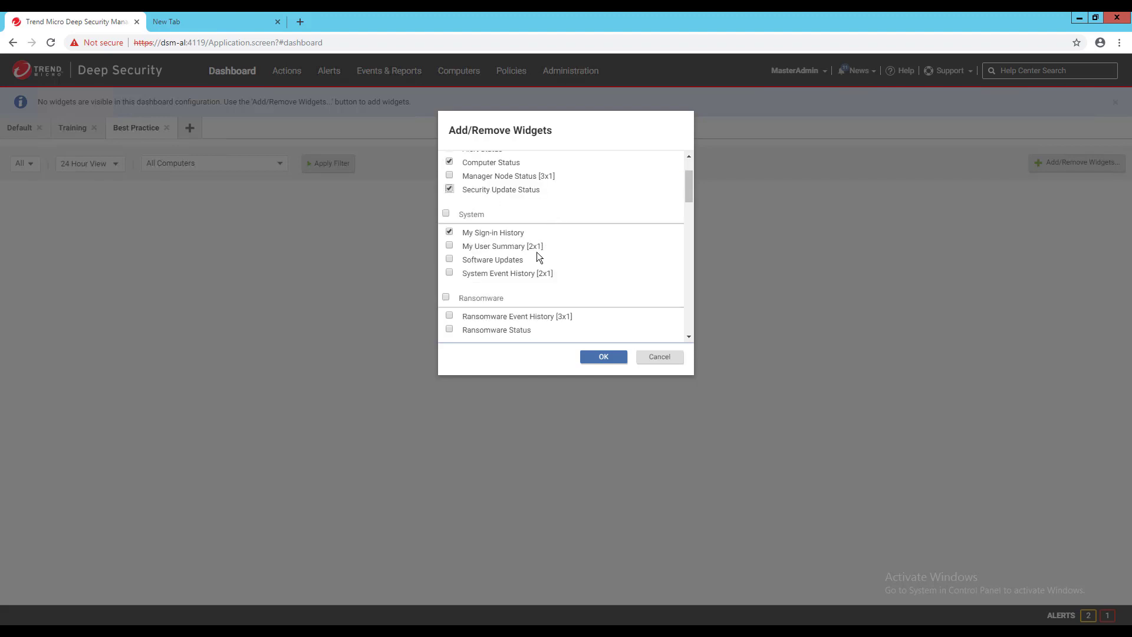
{"action": "scroll", "coordinate": [534, 253], "scroll_direction": "up", "scroll_amount": 1}
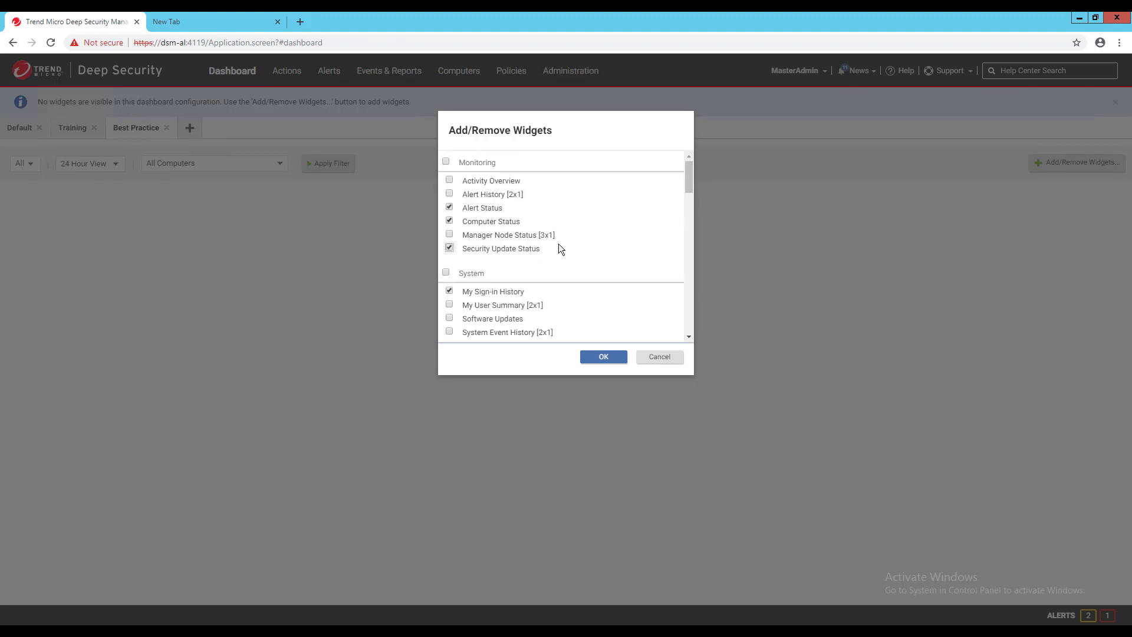